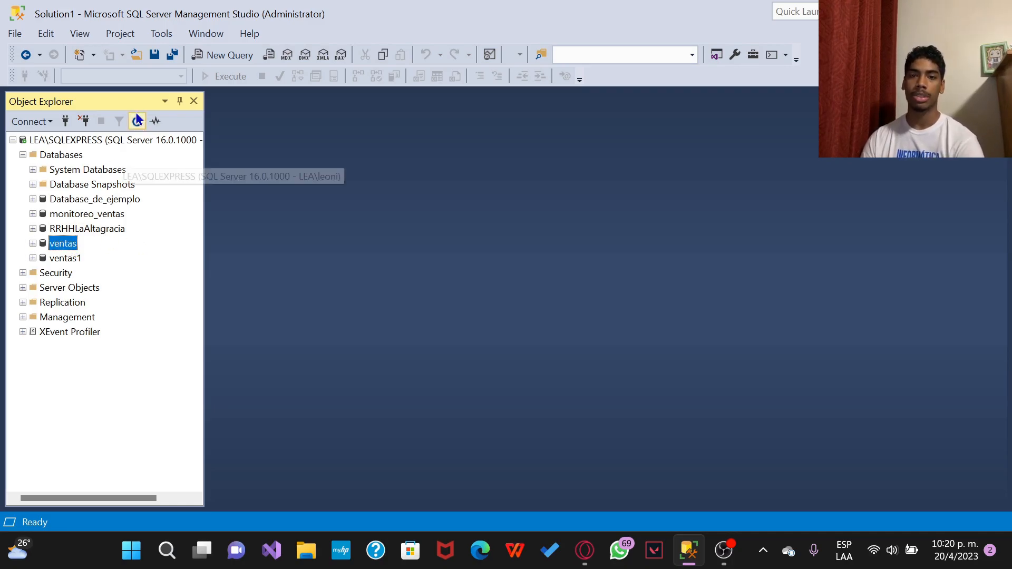
# - Launch SQL Server Profiler and connect to the LEA\SQLEXPRESS database engine with Windows Authentication
pyautogui.click(167, 40)
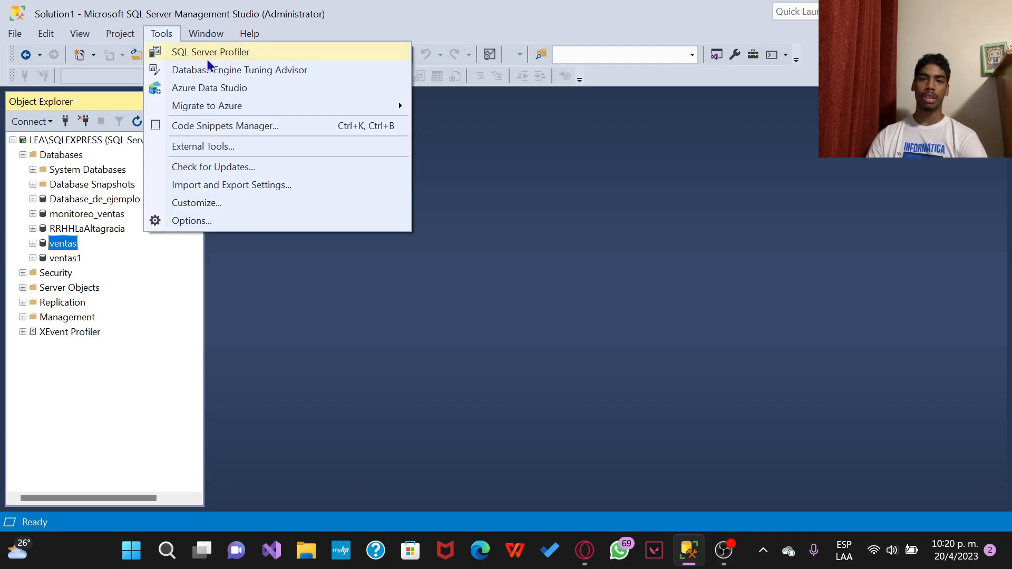
pyautogui.click(173, 52)
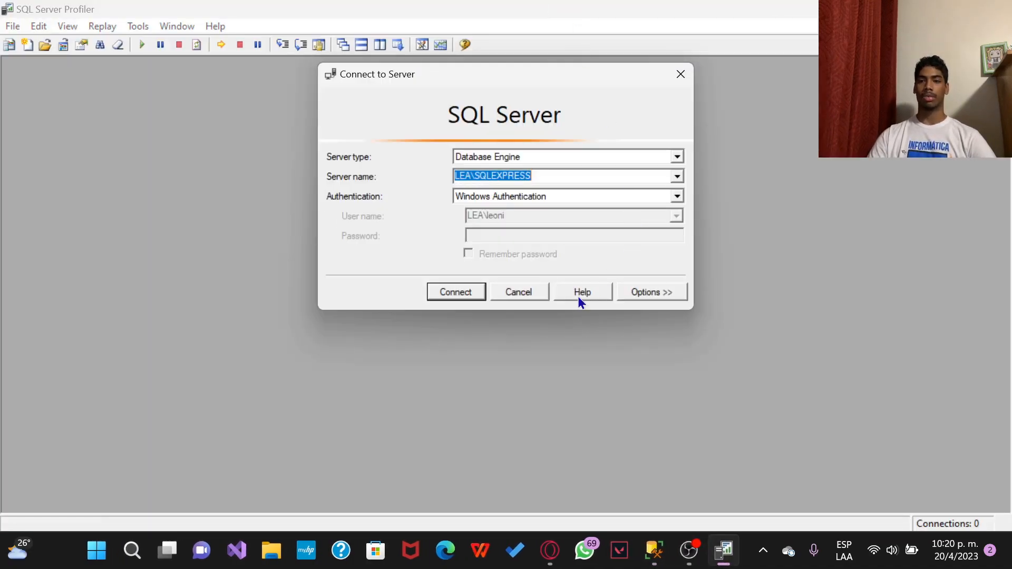
pyautogui.click(454, 294)
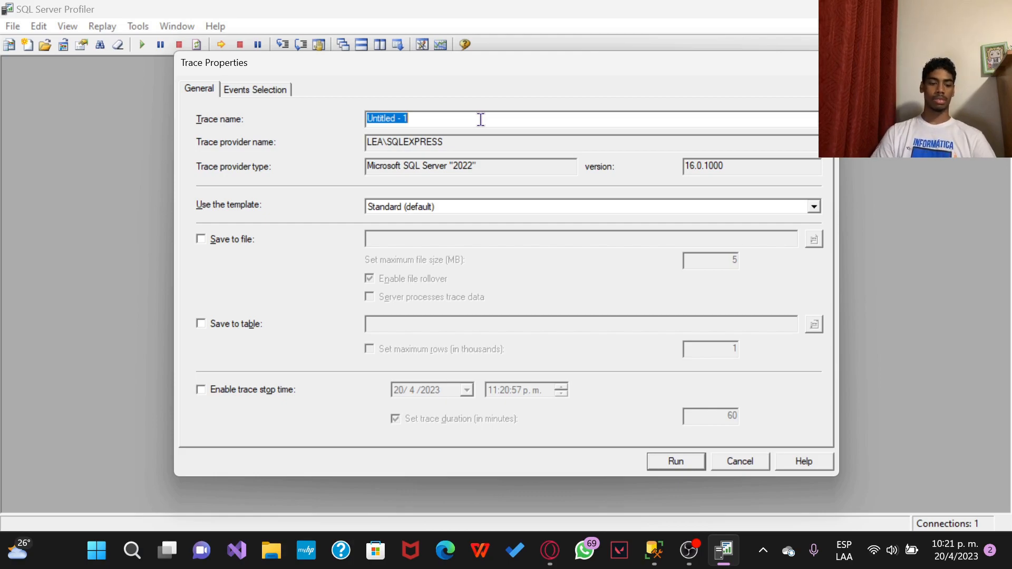
# - Name the new trace monitoreo_bd_ventas_20-4-2023
pyautogui.write('mon')
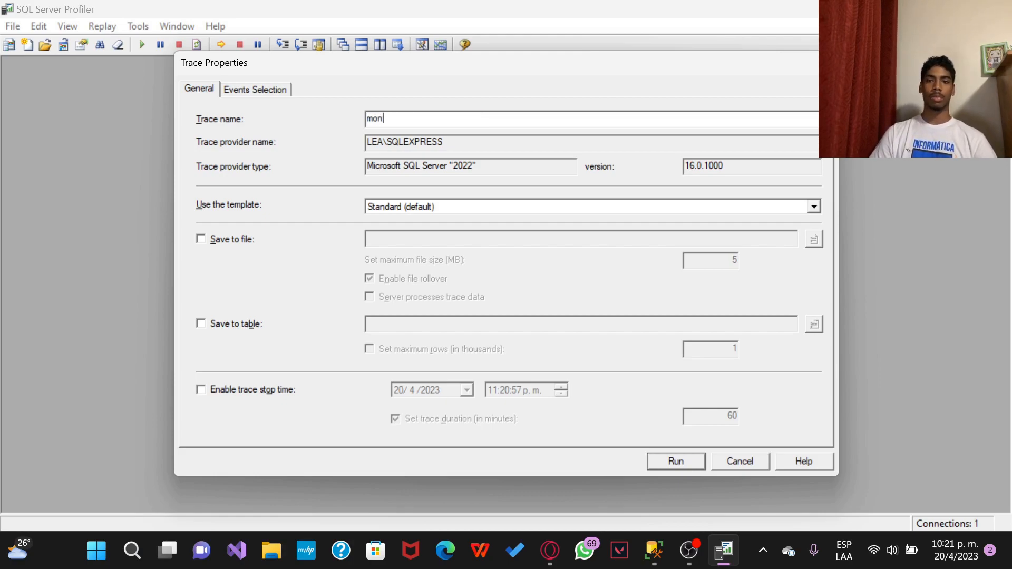
pyautogui.write('itoreo')
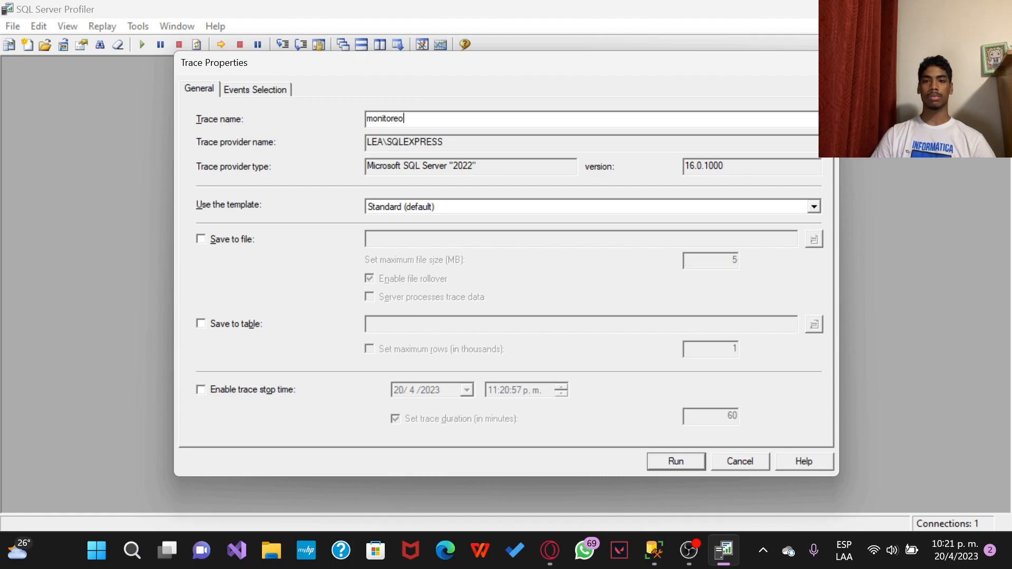
pyautogui.write('_bd_')
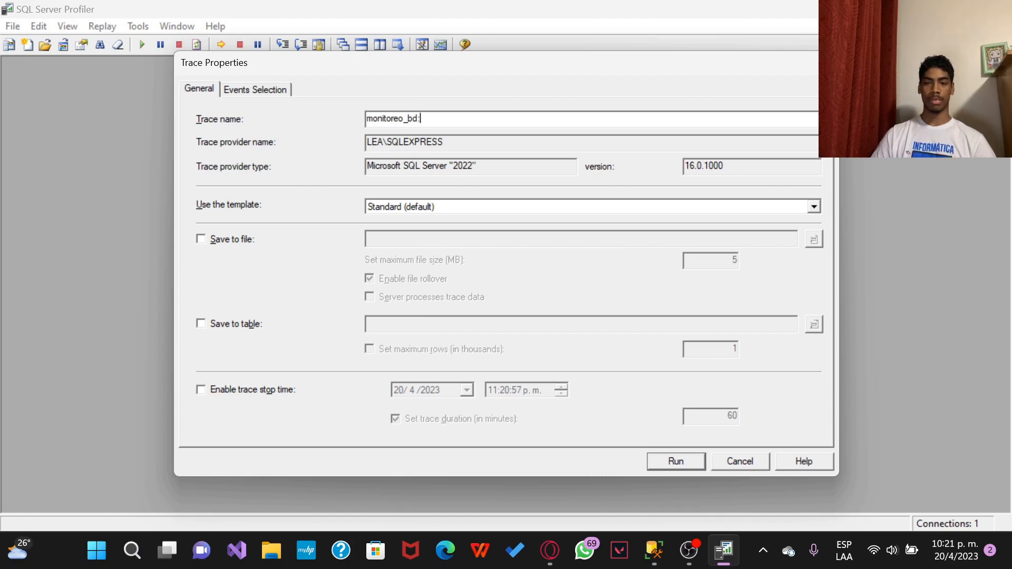
pyautogui.write('ventas')
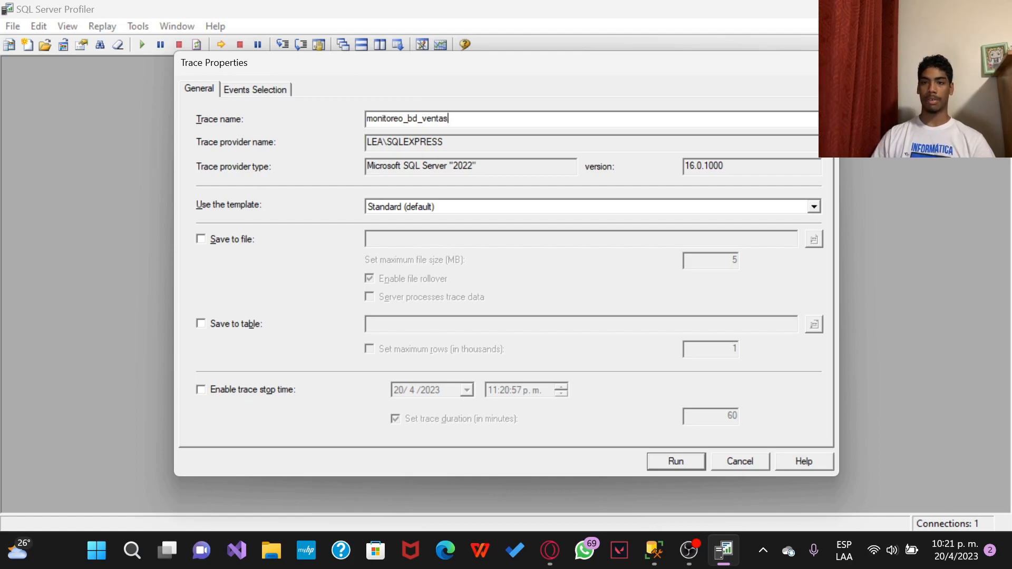
pyautogui.write('_')
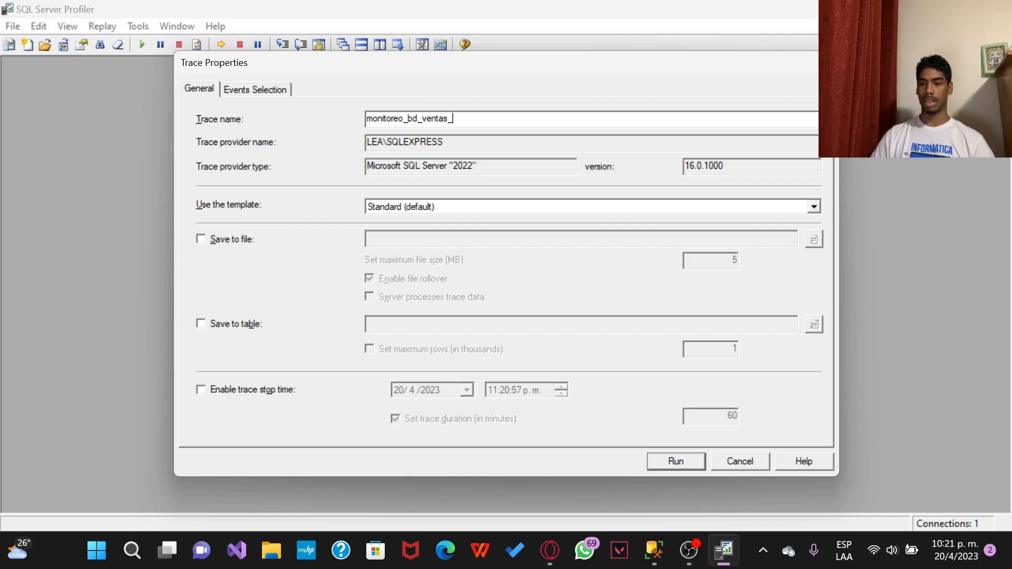
pyautogui.write('20-4-2023')
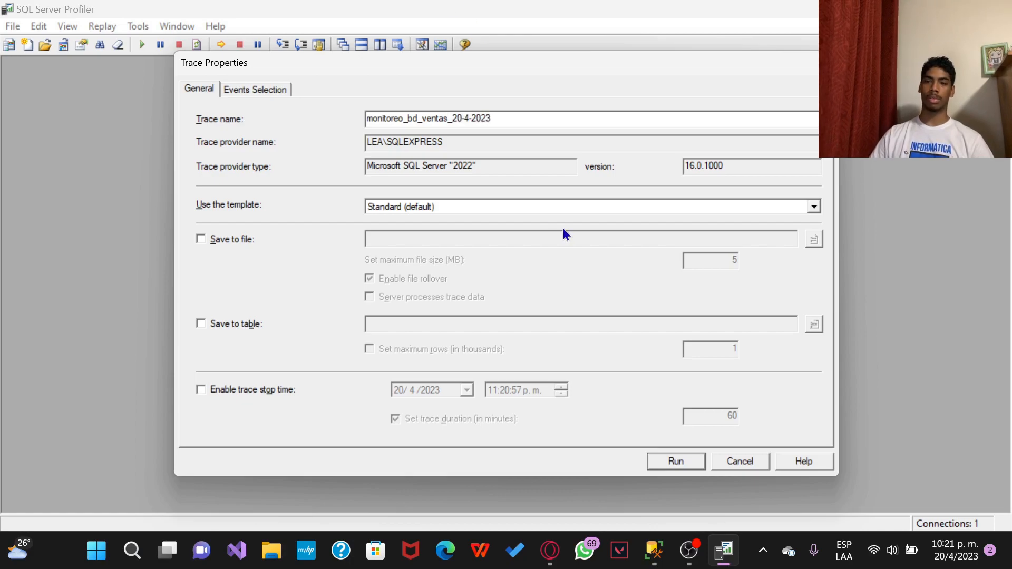
# - Save the trace to the table monitoreo_bd_ventas_20-4-2023 in the dbo schema of the ventas database on LEA\SQLEXPRESS
pyautogui.hotkey('alt', 'b')
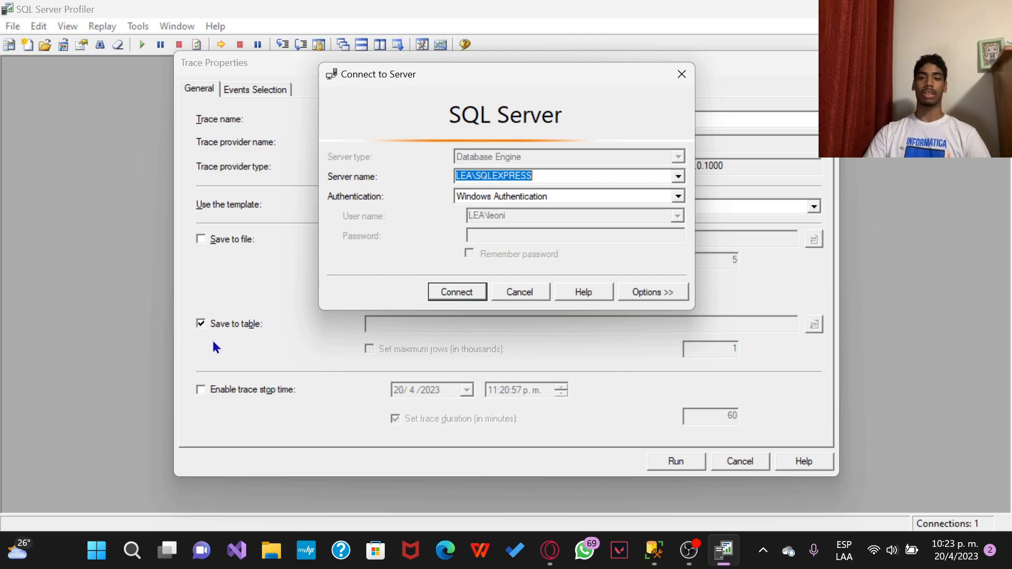
pyautogui.click(459, 295)
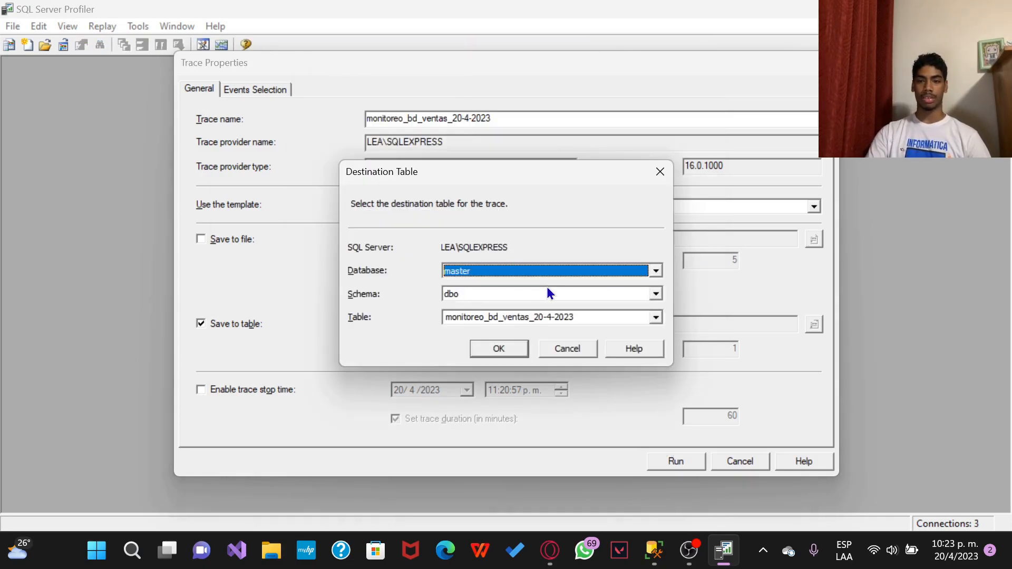
pyautogui.click(657, 271)
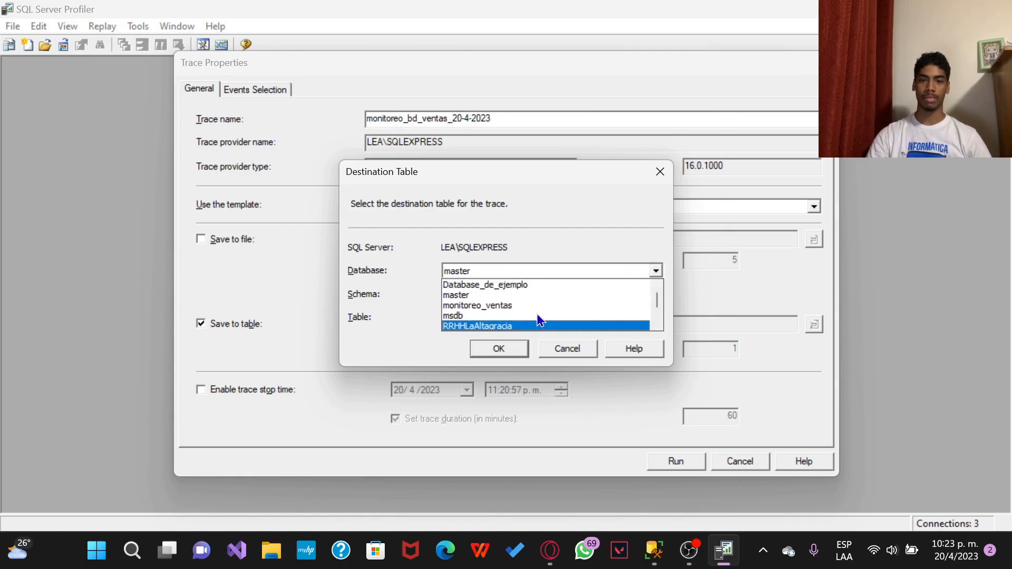
pyautogui.scroll(-1, 558, 300)
pyautogui.scroll(-1, 556, 300)
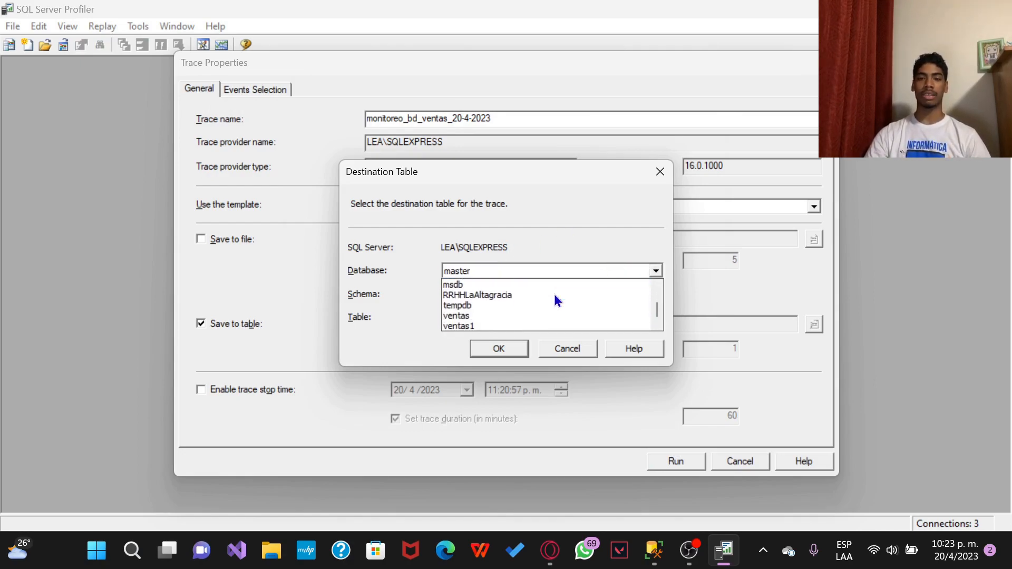
pyautogui.click(477, 316)
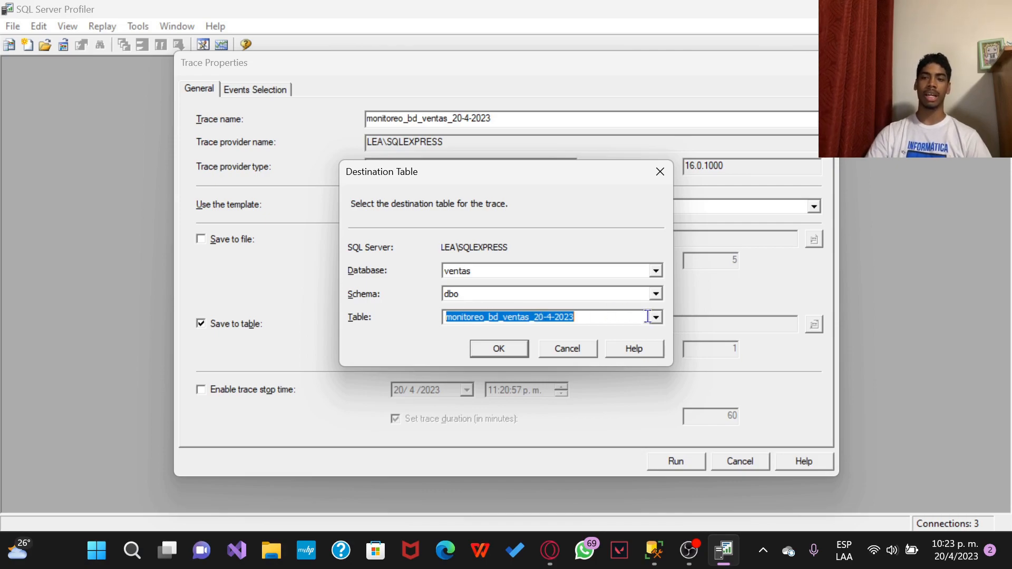
pyautogui.click(583, 316)
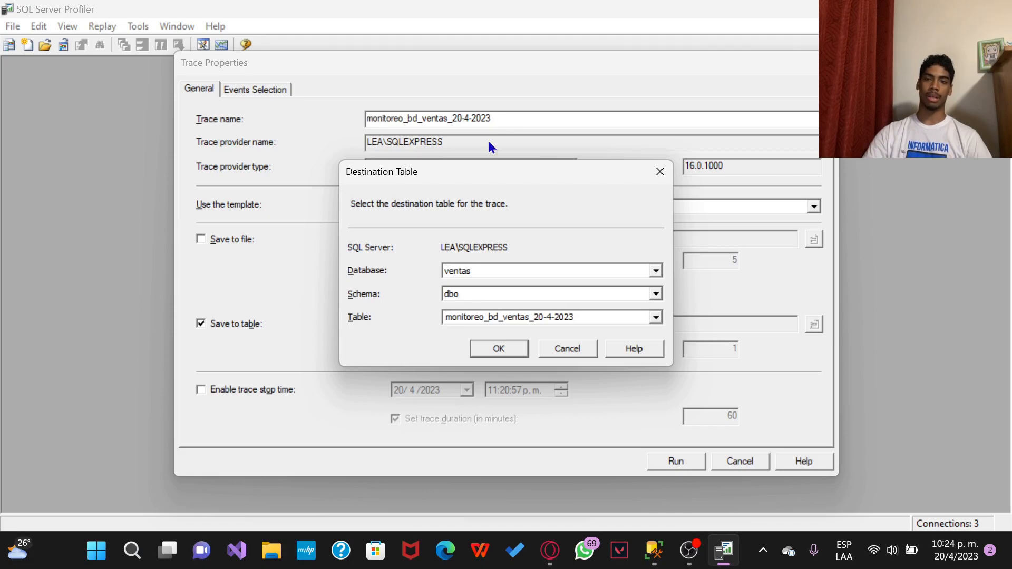
pyautogui.click(489, 354)
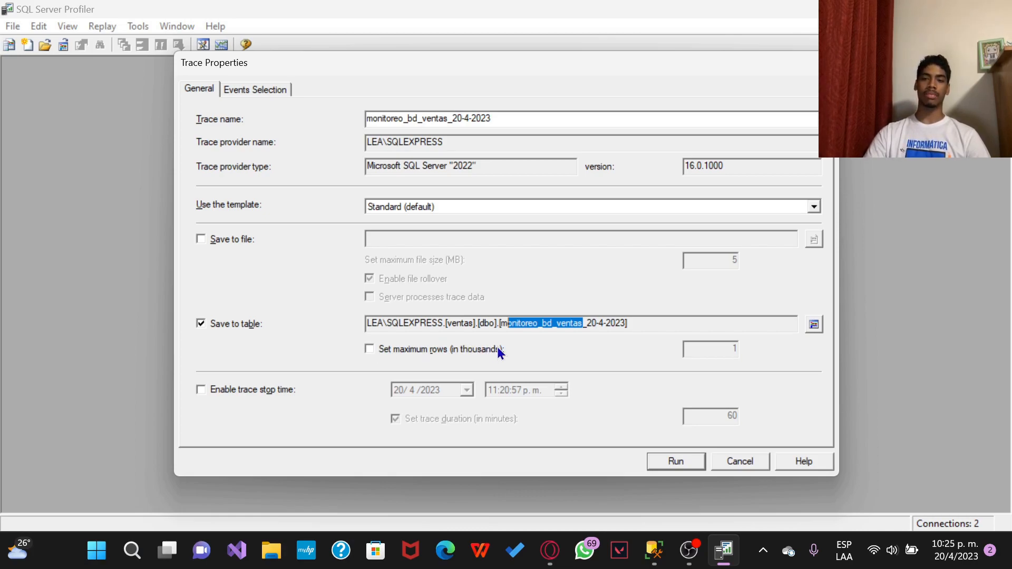
# - Start the trace with the Standard template and the chosen destination table
pyautogui.moveTo(616, 323); pyautogui.dragTo(521, 324)
pyautogui.click(533, 352)
pyautogui.click(556, 352)
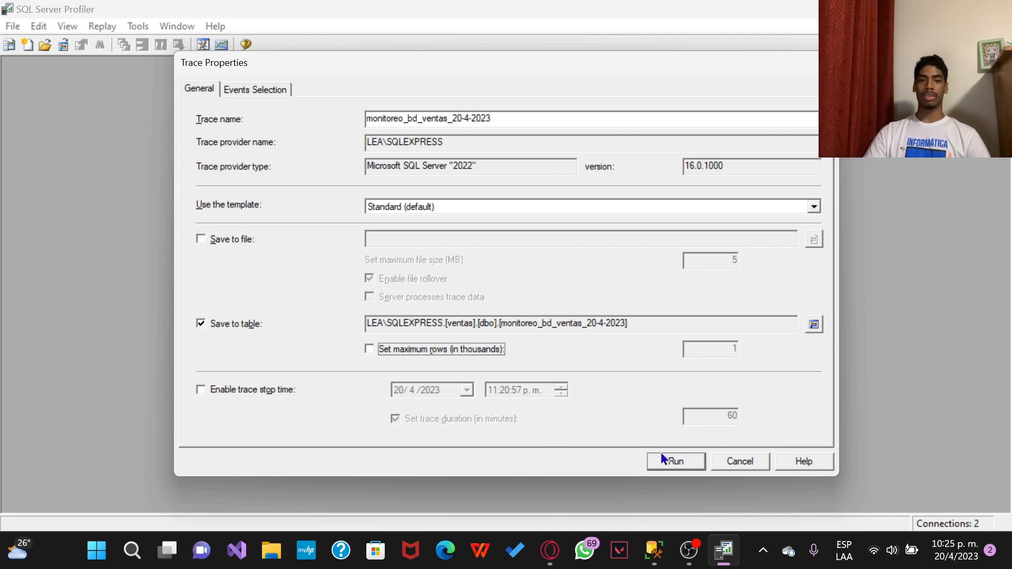
pyautogui.click(677, 463)
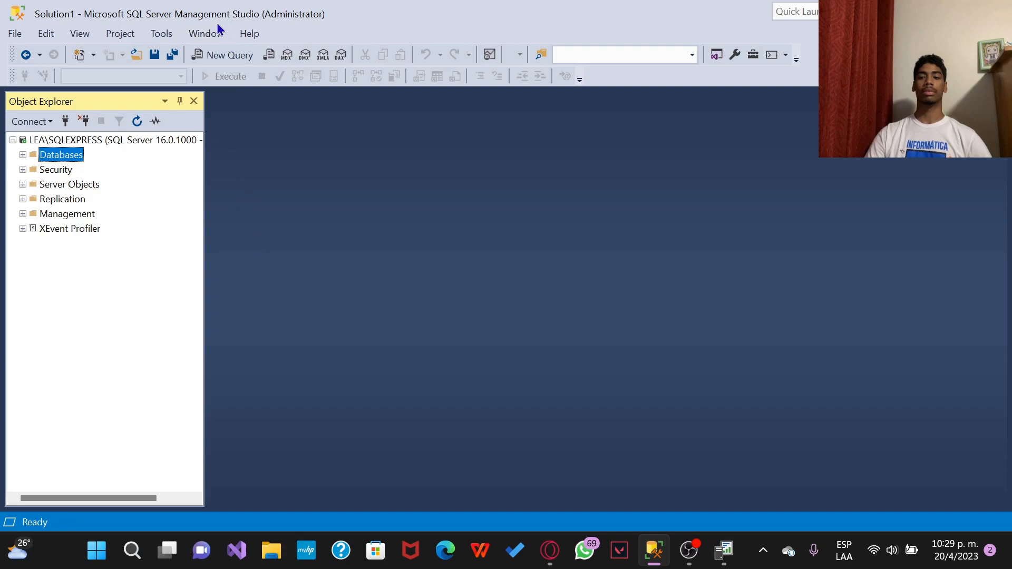
# - In SQL Server Management Studio, expand the databases and open the dbo.cliente table of ventas for row editing at its empty new row
pyautogui.doubleClick(47, 155)
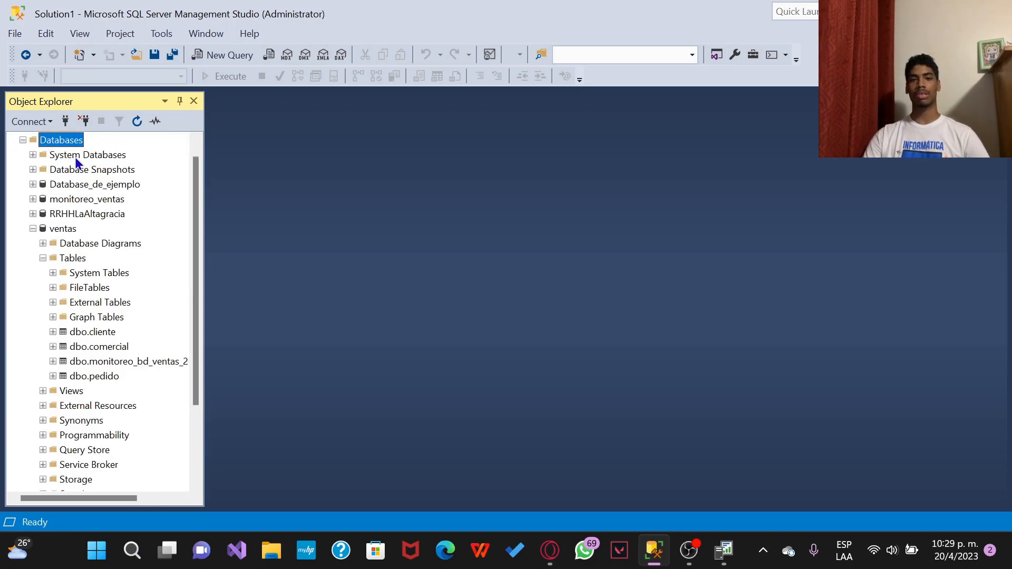
pyautogui.click(61, 230)
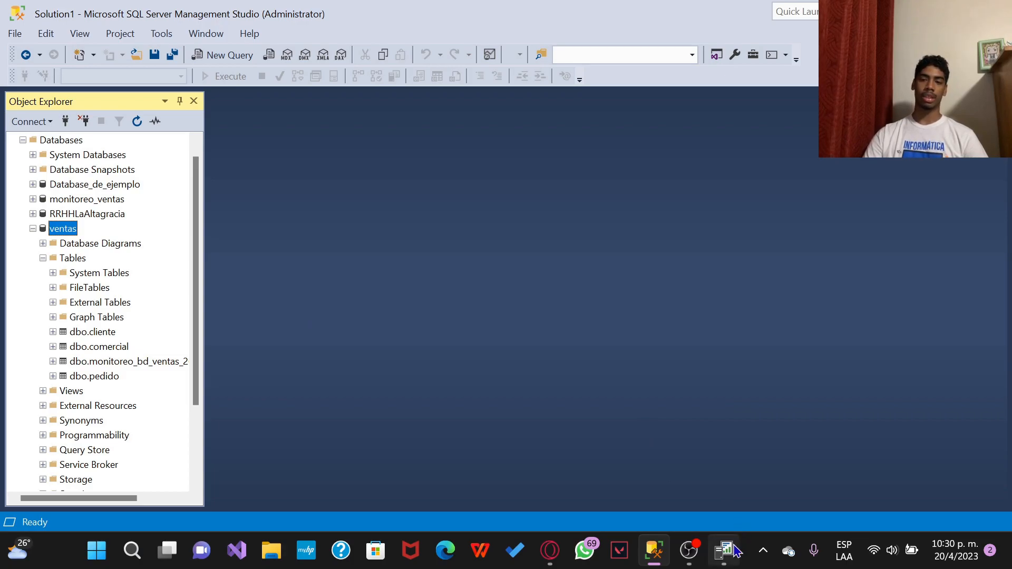
pyautogui.moveTo(738, 550)
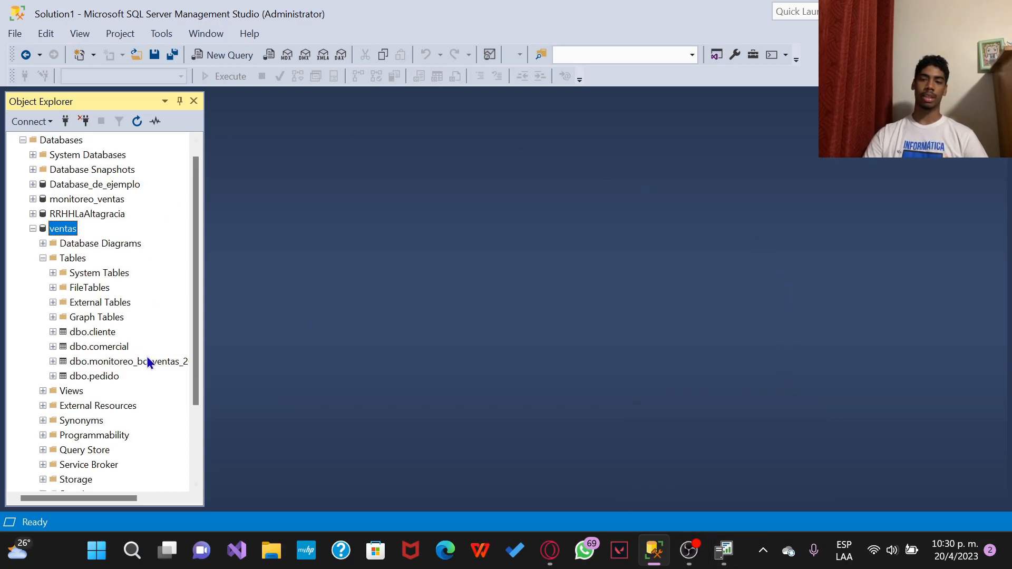
pyautogui.rightClick(91, 333)
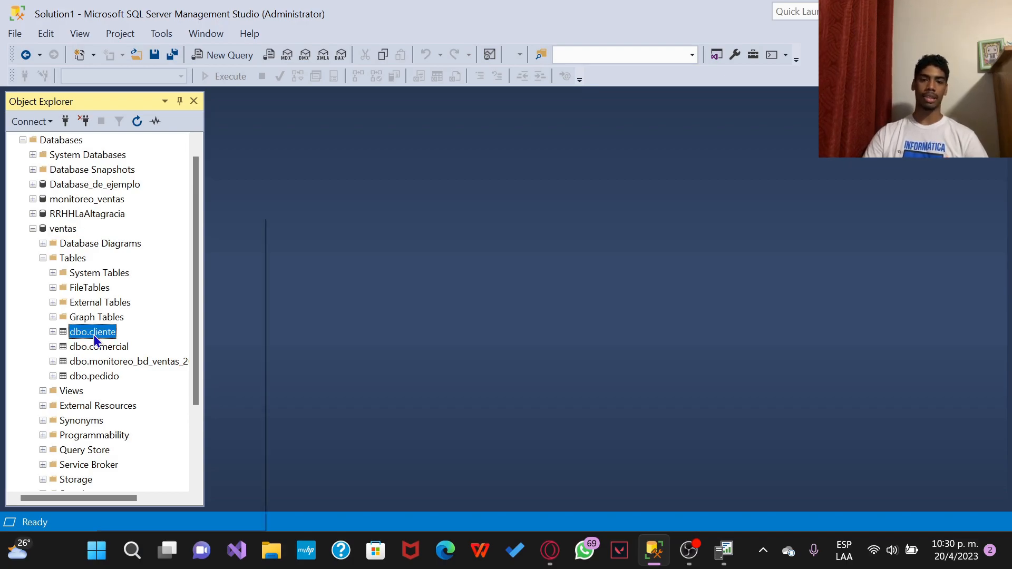
pyautogui.click(191, 272)
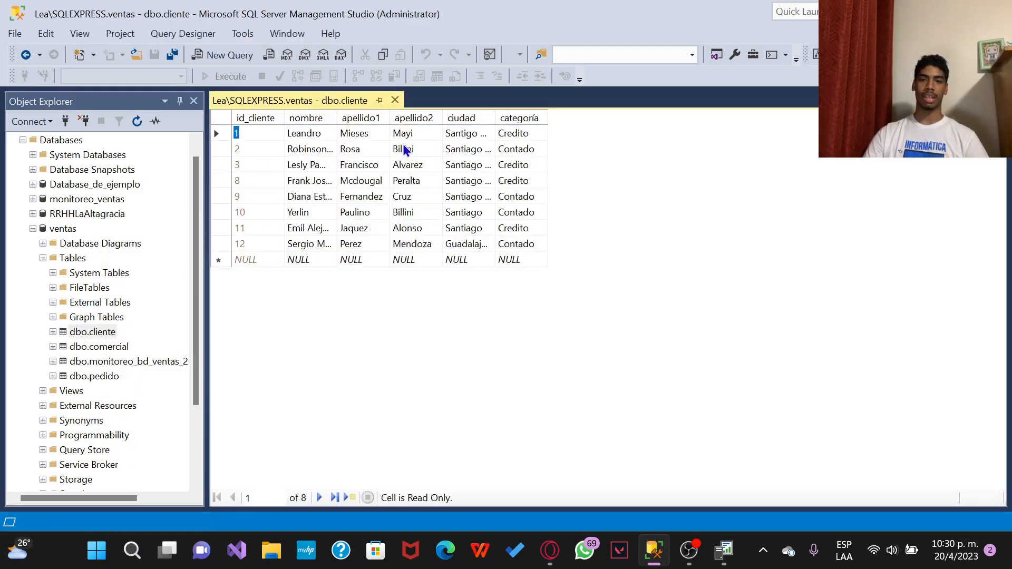
pyautogui.click(316, 261)
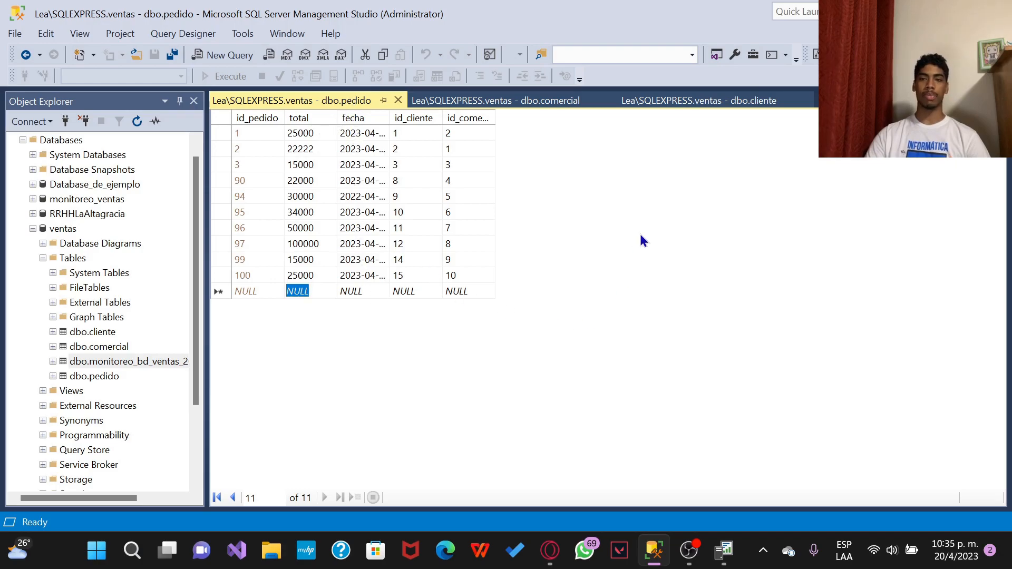
# - Add an order to dbo.pedido with total 20000, date 20-4-2023, client ID 1 and comercial ID 9, after checking the cliente and comercial rows
pyautogui.click(720, 99)
pyautogui.click(532, 103)
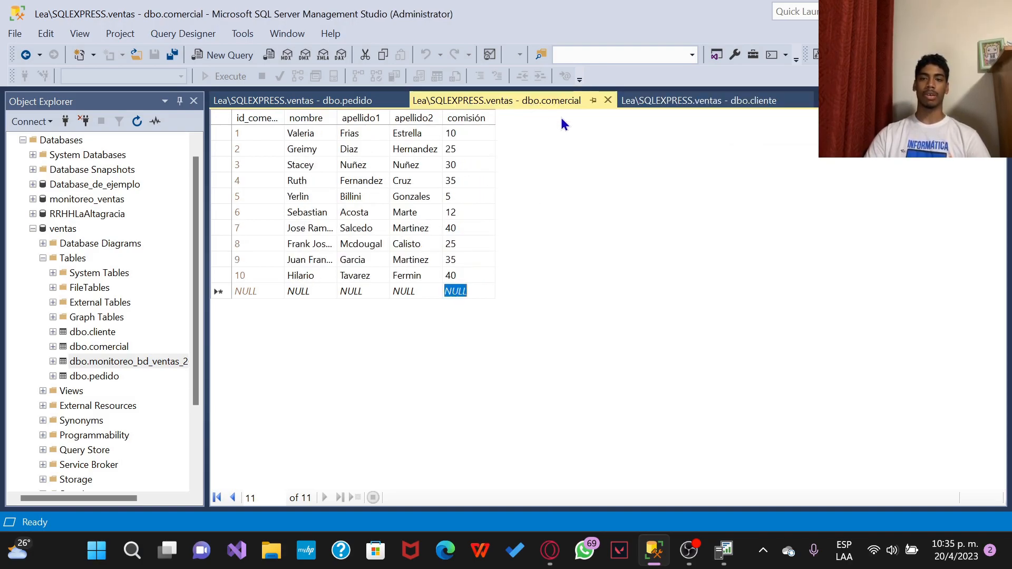
pyautogui.click(267, 107)
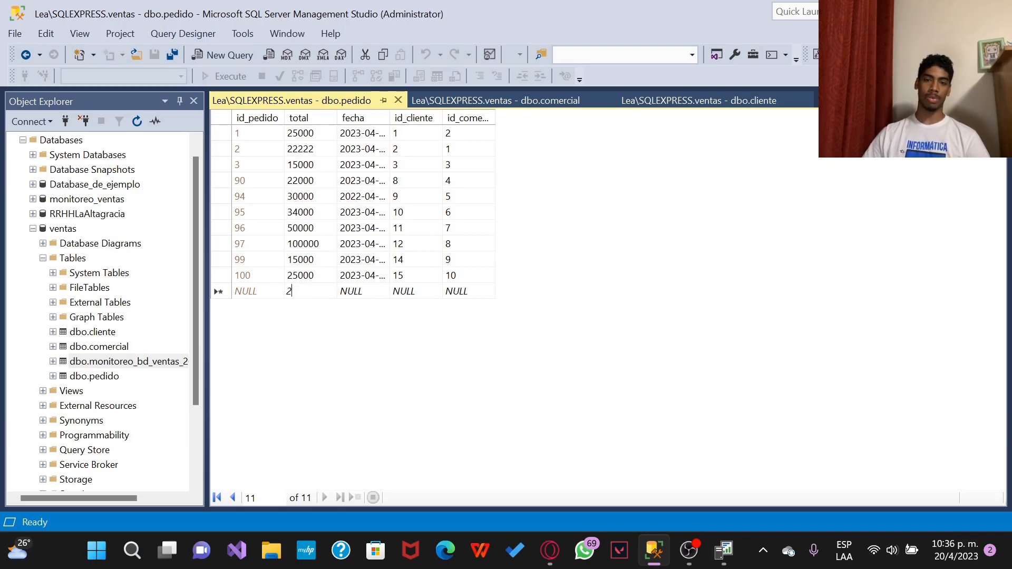
pyautogui.write('20000')
pyautogui.press('Tab')
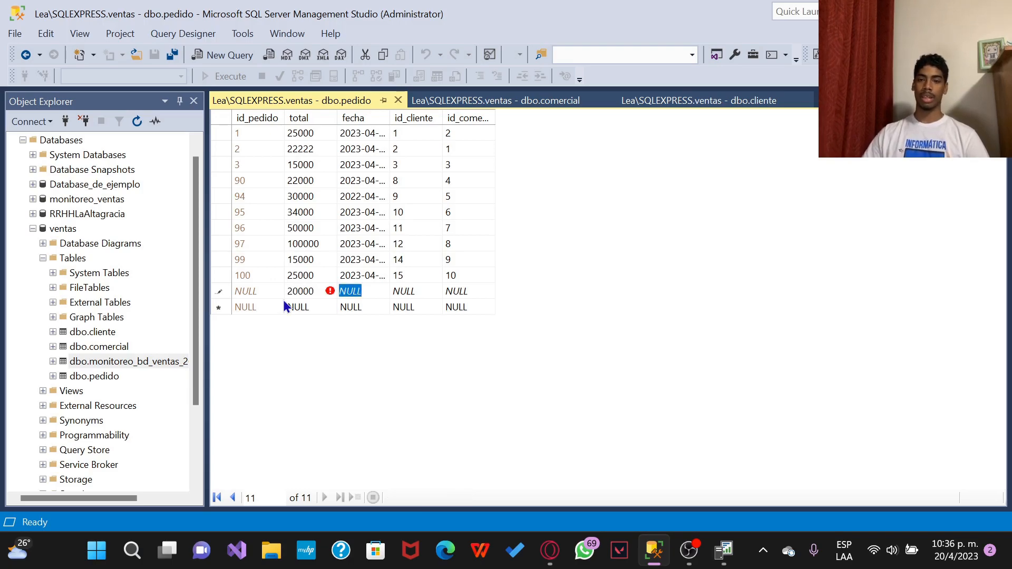
pyautogui.write('20')
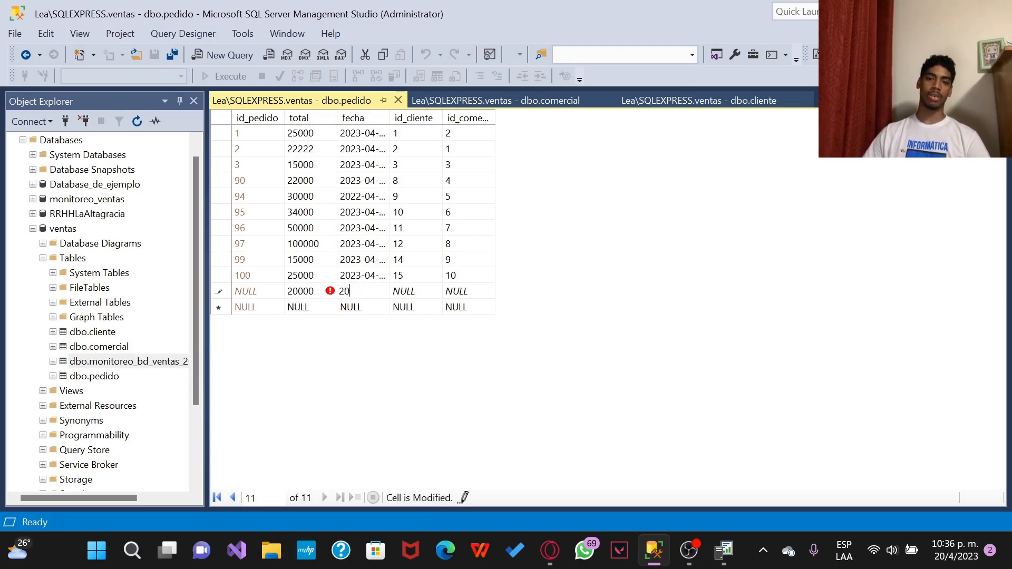
pyautogui.write('-4-2023')
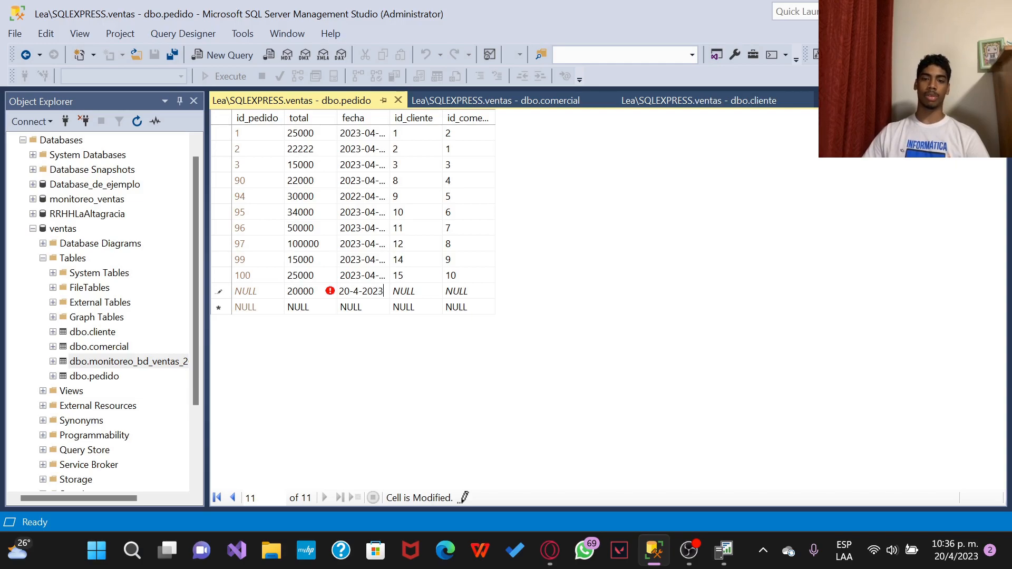
pyautogui.press('Tab')
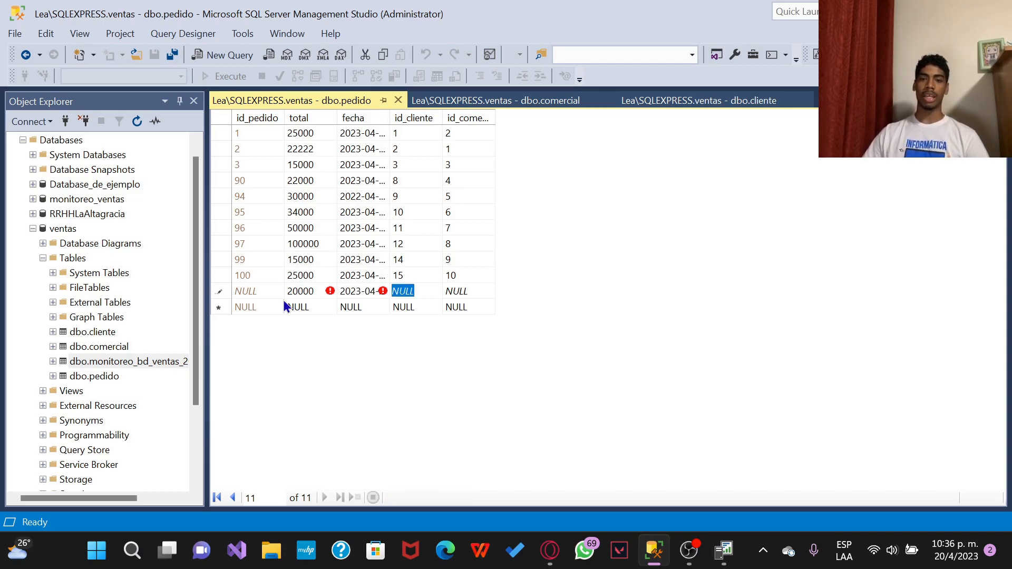
pyautogui.write('1')
pyautogui.press('Tab')
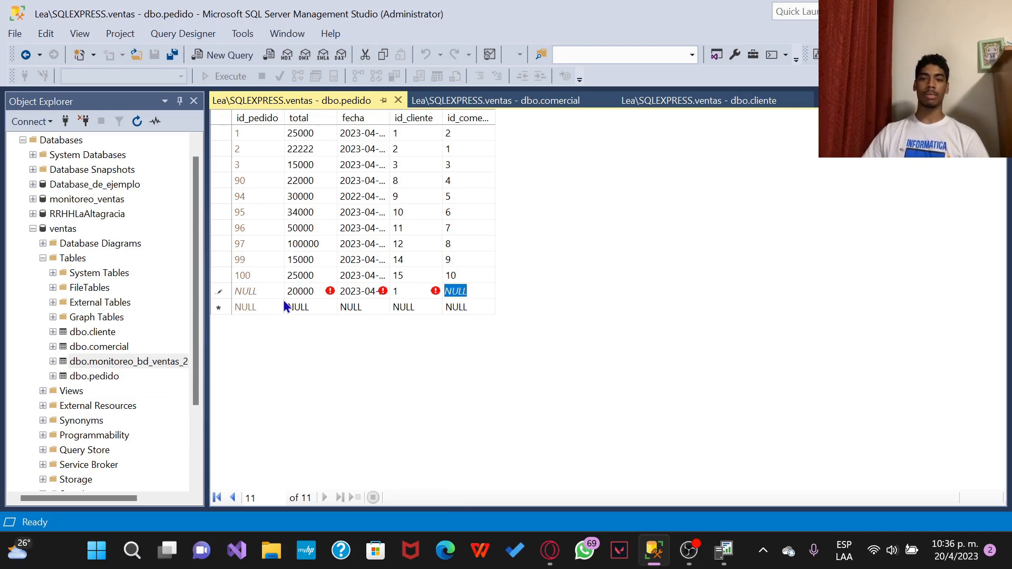
pyautogui.press('Return')
pyautogui.press('Down')
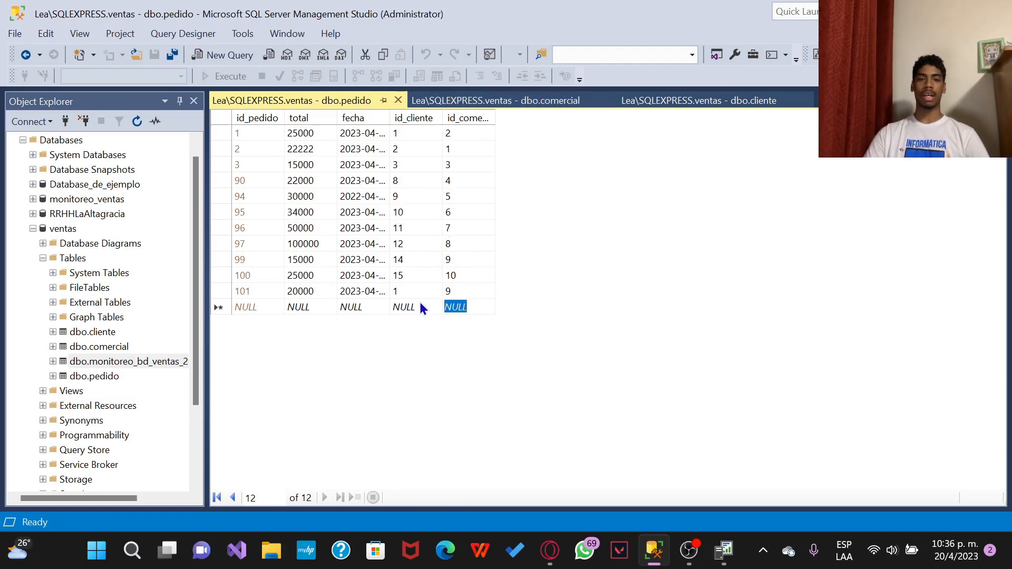
# - Query the top 1000 rows of dbo.monitoreo_bd_ventas_20-4-2023 and examine the recorded trace events for the insert into pedido
pyautogui.click(162, 362)
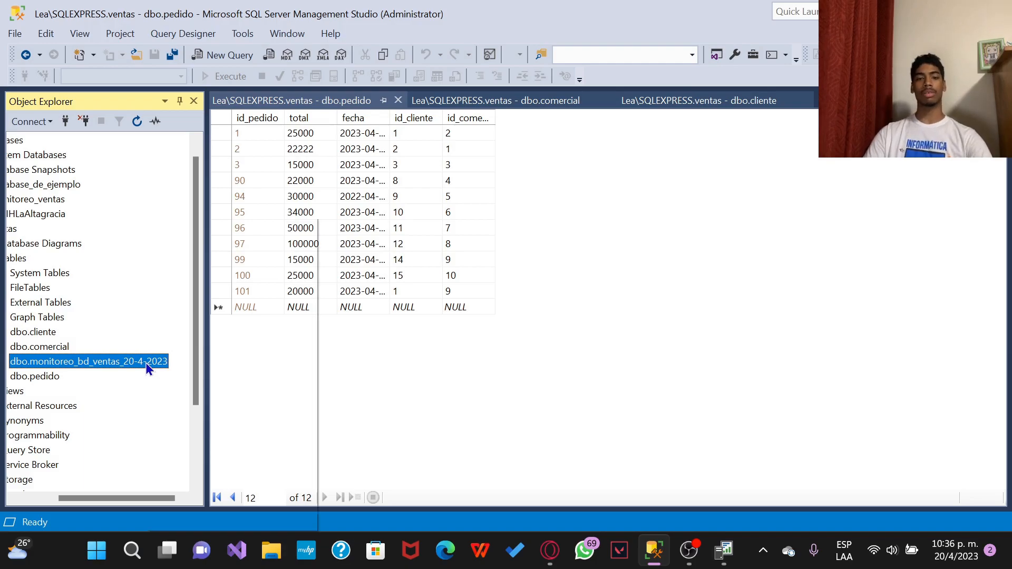
pyautogui.rightClick(146, 363)
pyautogui.click(227, 258)
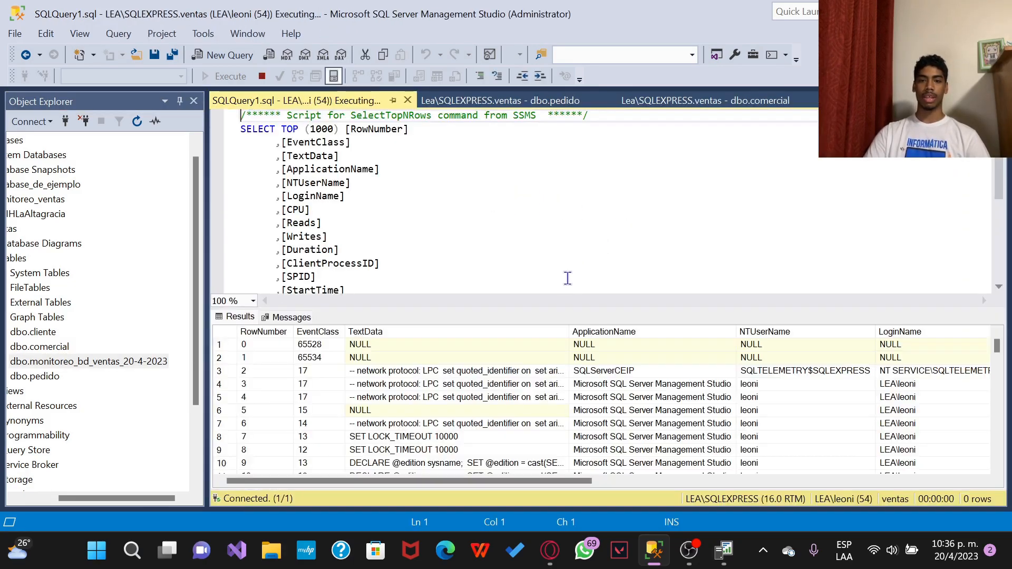
pyautogui.moveTo(1000, 355); pyautogui.dragTo(998, 438)
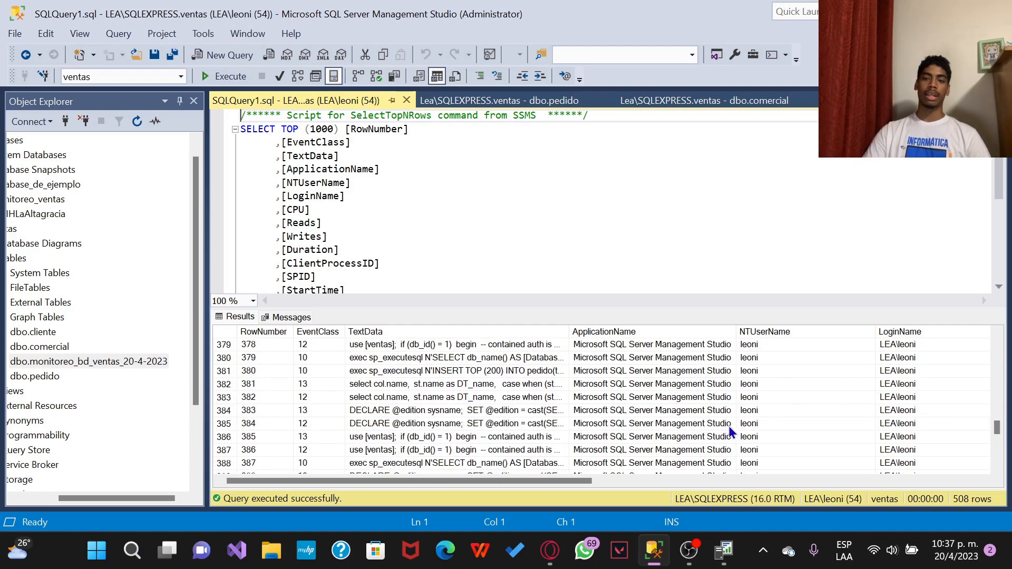
# - Examine the final trace events recorded in the query results of dbo.monitoreo_bd_ventas_20-4-2023
pyautogui.moveTo(733, 564)
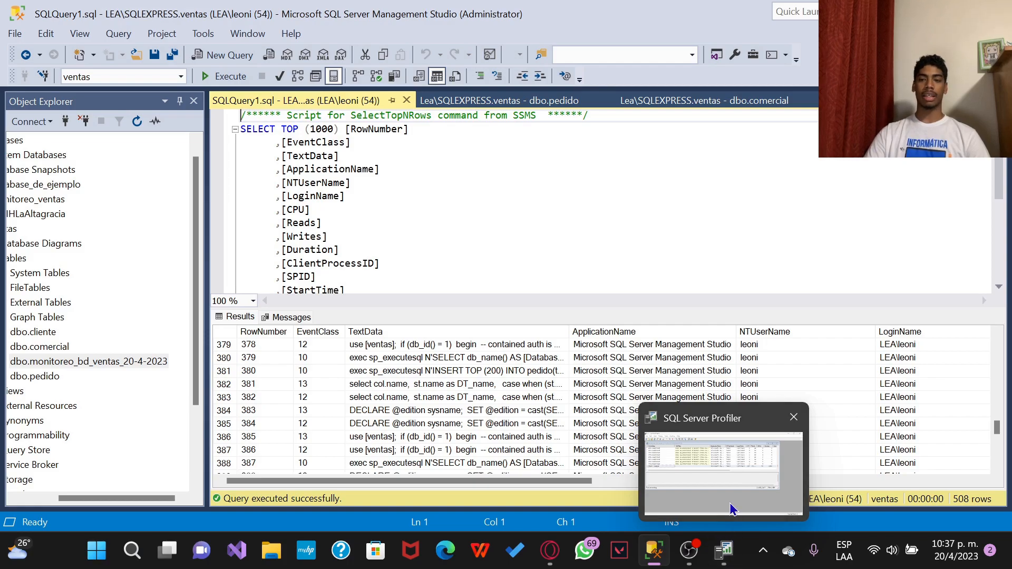
pyautogui.moveTo(731, 509)
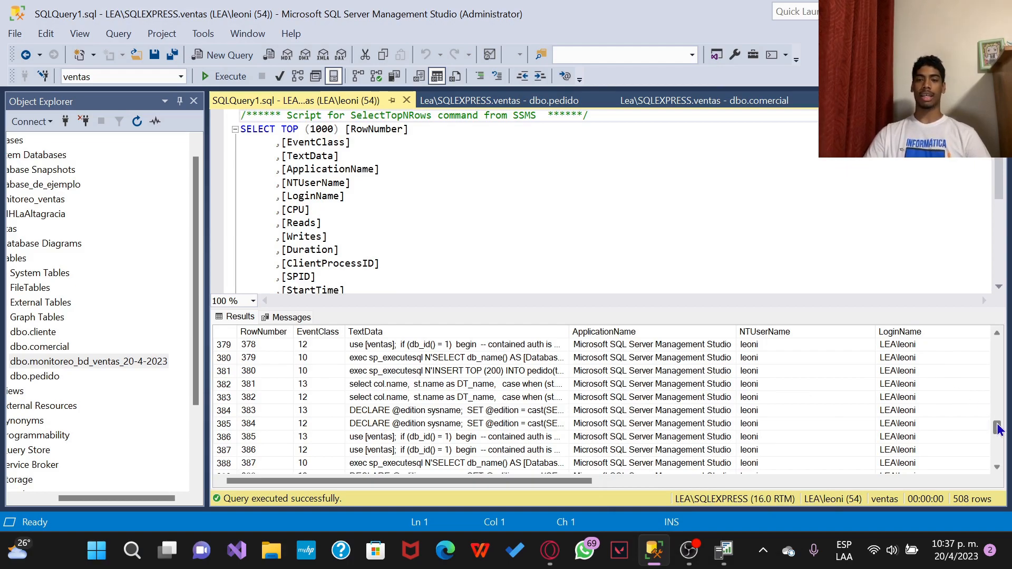
pyautogui.moveTo(997, 428); pyautogui.dragTo(997, 454)
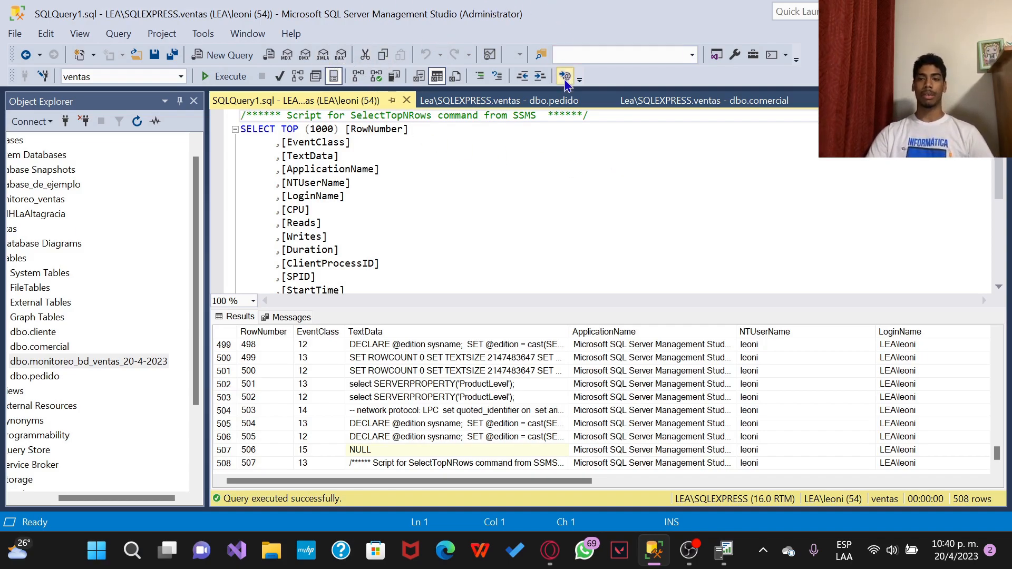
# - Open Activity Monitor for the LEA\SQLEXPRESS server and review its Processes section, collapsing it after viewing
pyautogui.click(489, 54)
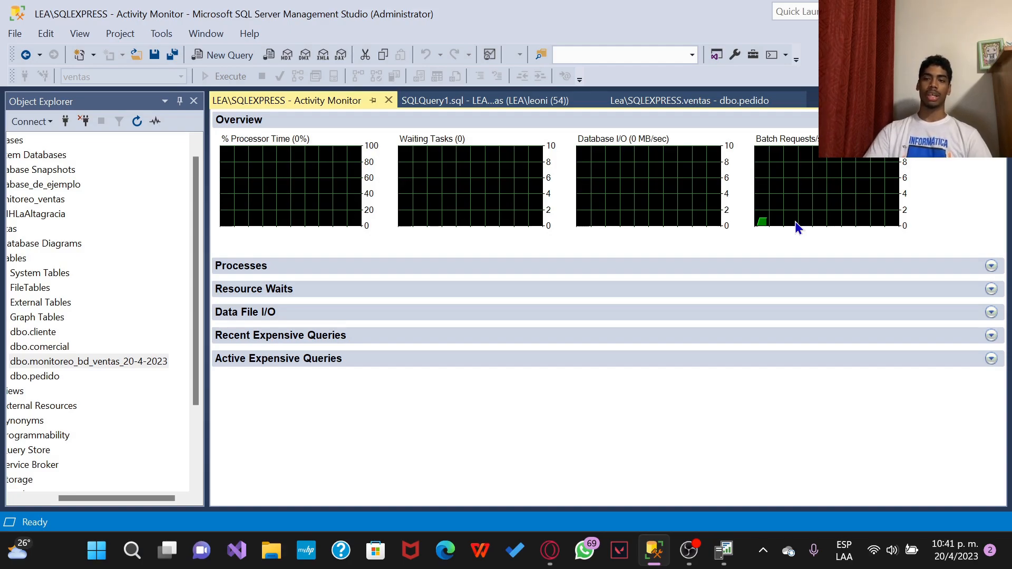
pyautogui.click(991, 266)
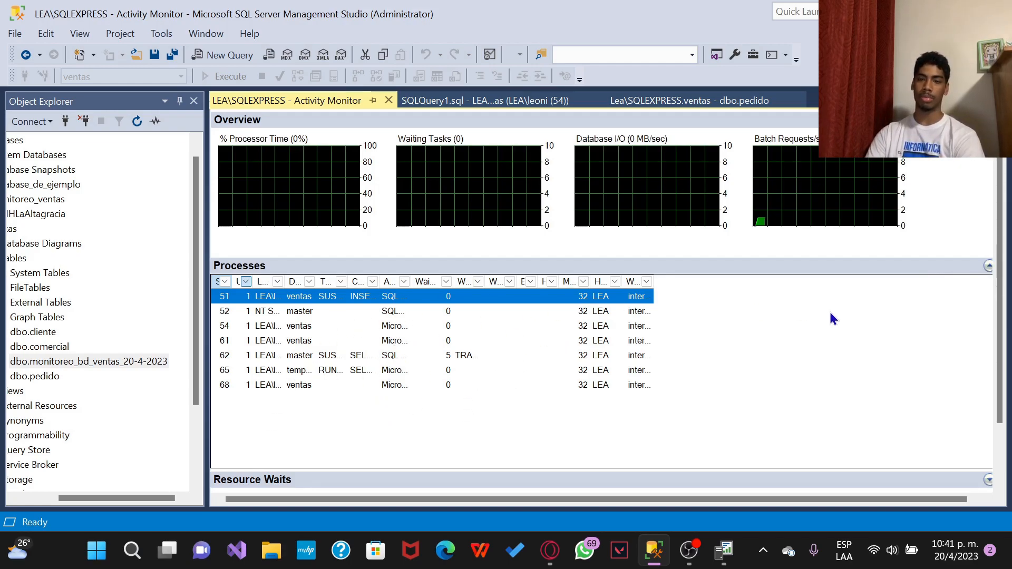
pyautogui.click(989, 268)
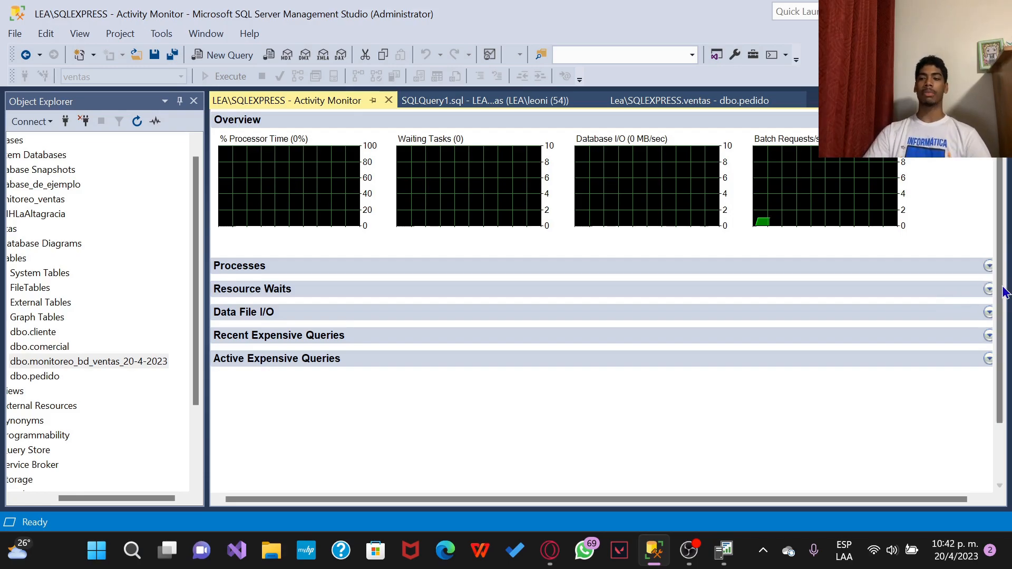
# - Review the Resource Waits section and the Data File I/O section of Activity Monitor, collapsing each after viewing
pyautogui.click(989, 290)
pyautogui.scroll(-2, 367, 380)
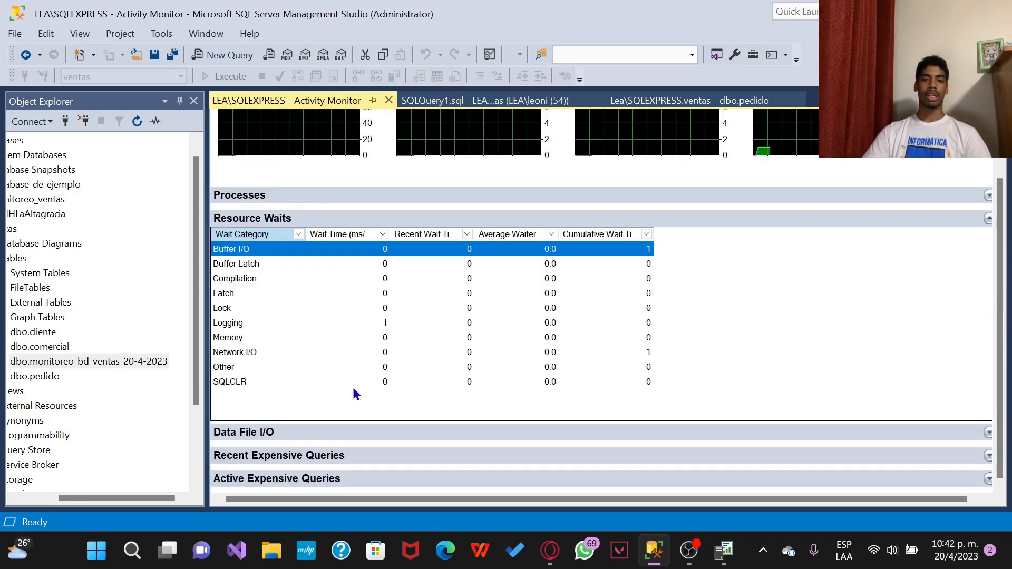
pyautogui.scroll(2, 339, 386)
pyautogui.click(988, 290)
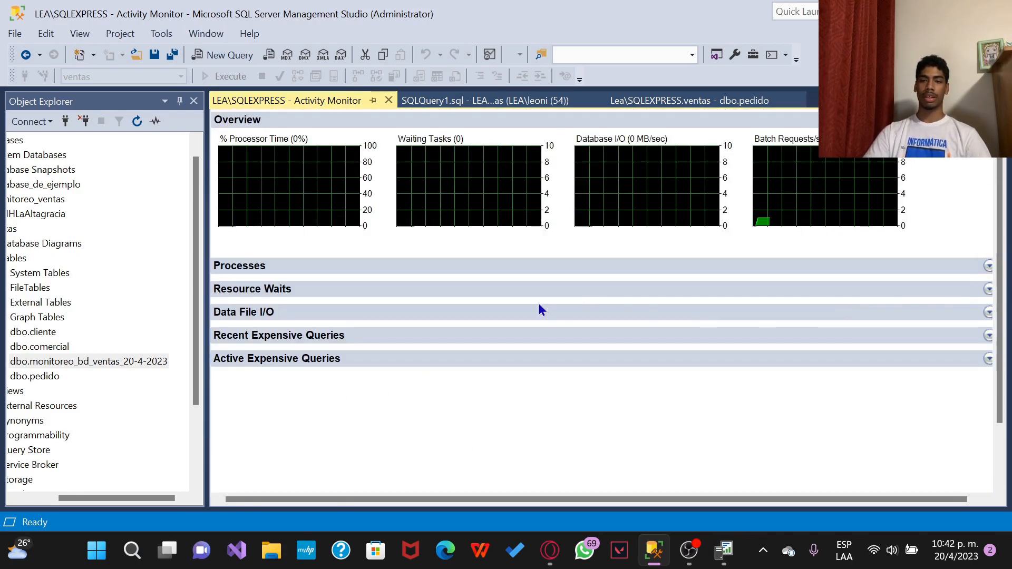
pyautogui.click(988, 314)
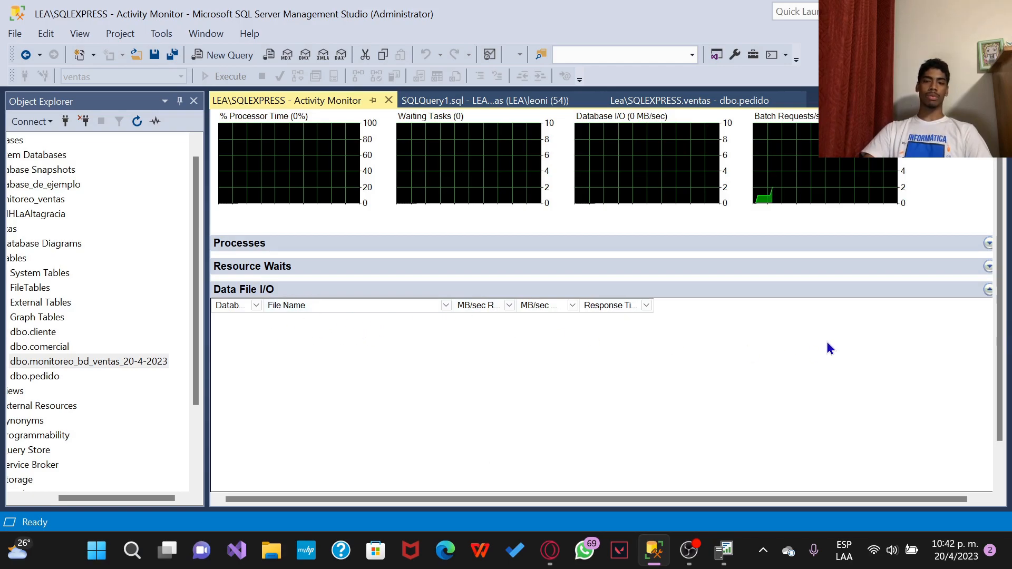
pyautogui.click(990, 290)
# - Review the Recent Expensive Queries section, collapse it, and expand Active Expensive Queries to view its entries
pyautogui.click(989, 313)
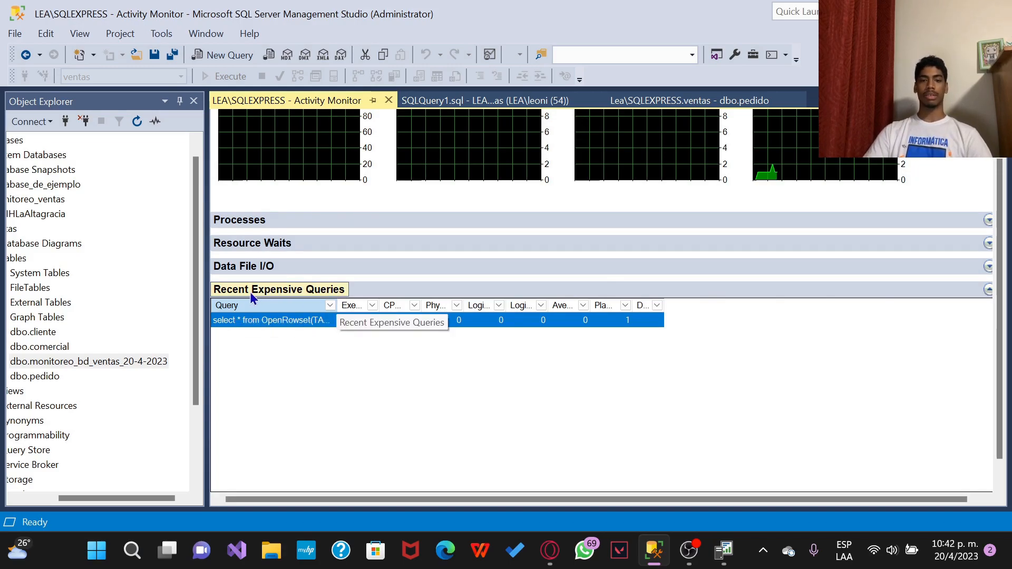
pyautogui.click(989, 290)
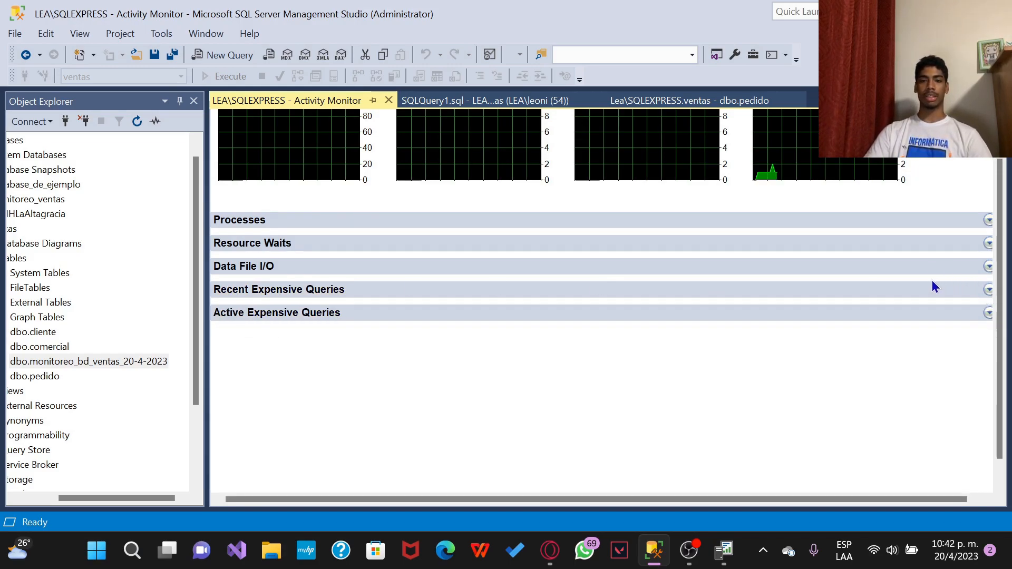
pyautogui.click(989, 312)
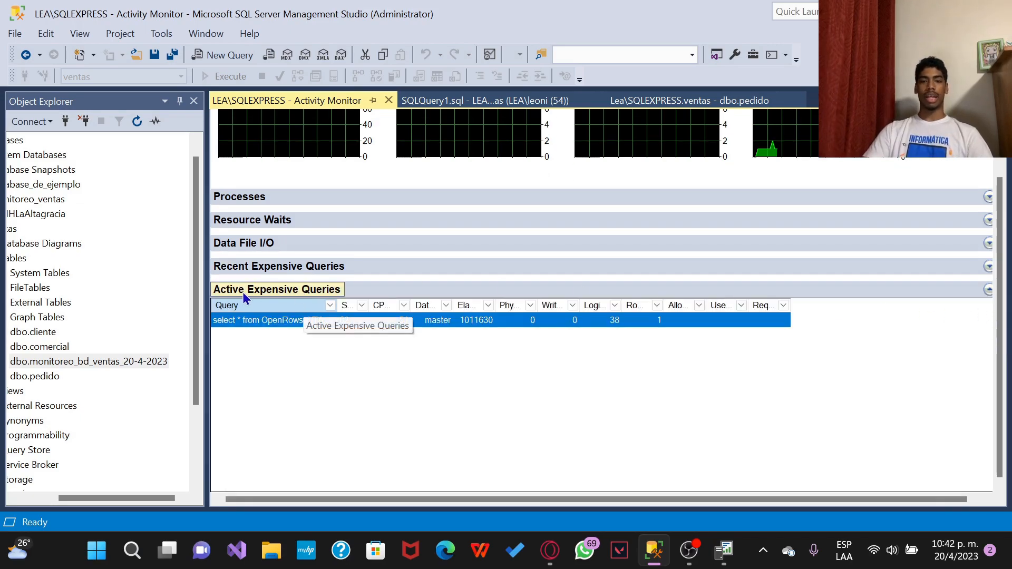